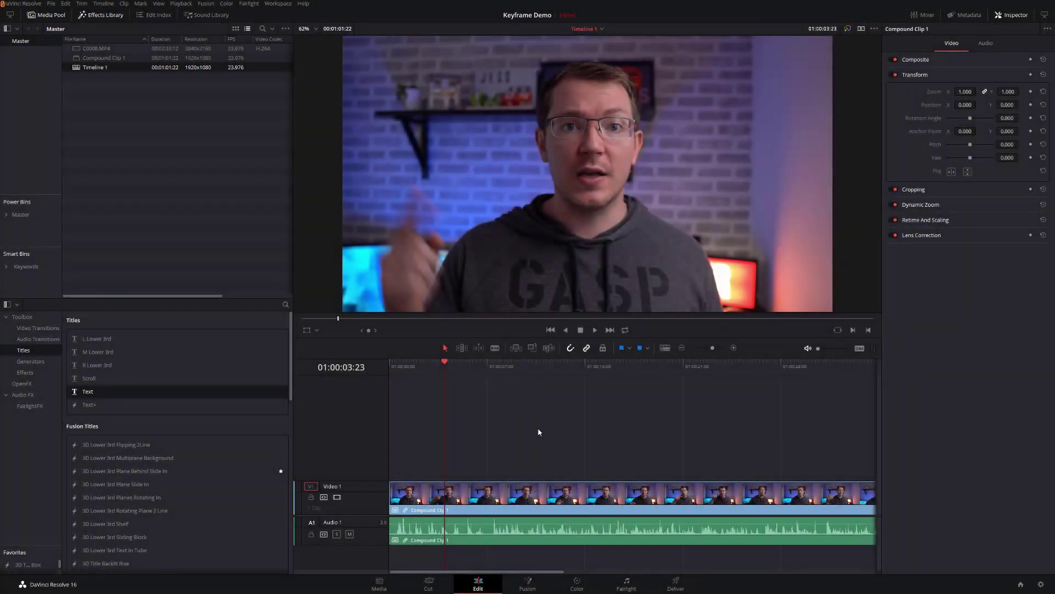
- Marquee-select Compound Clip 1's video and audio parts to show their default Transform values
left_click_drag(543, 416, 706, 568)
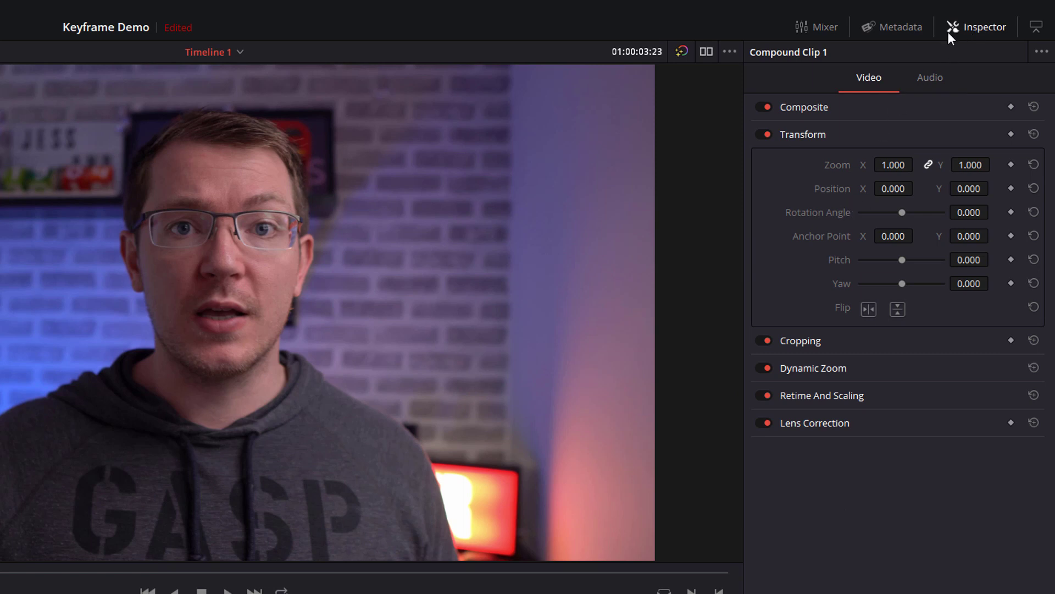
left_click(968, 25)
left_click(967, 23)
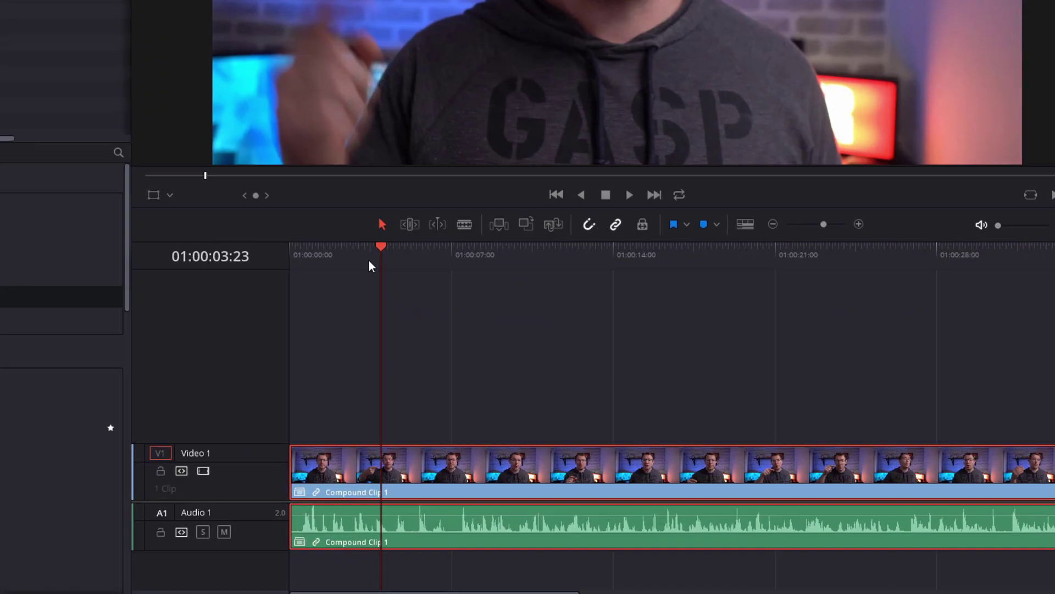
- Add a keyframe for all of Compound Clip 1's Transform values at 01:00:07:02
left_click_drag(399, 393, 448, 396)
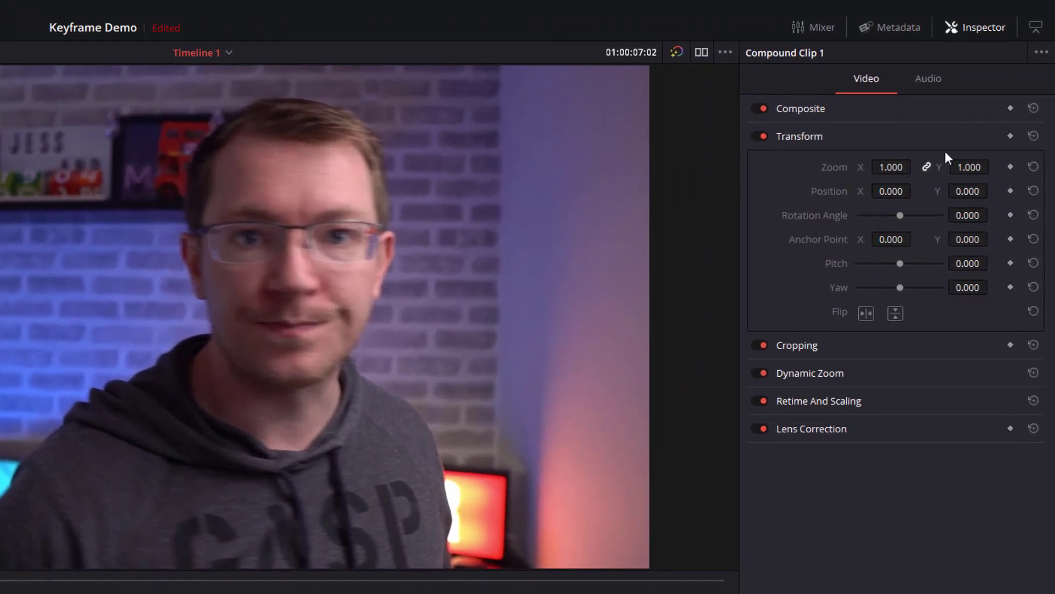
left_click(1010, 136)
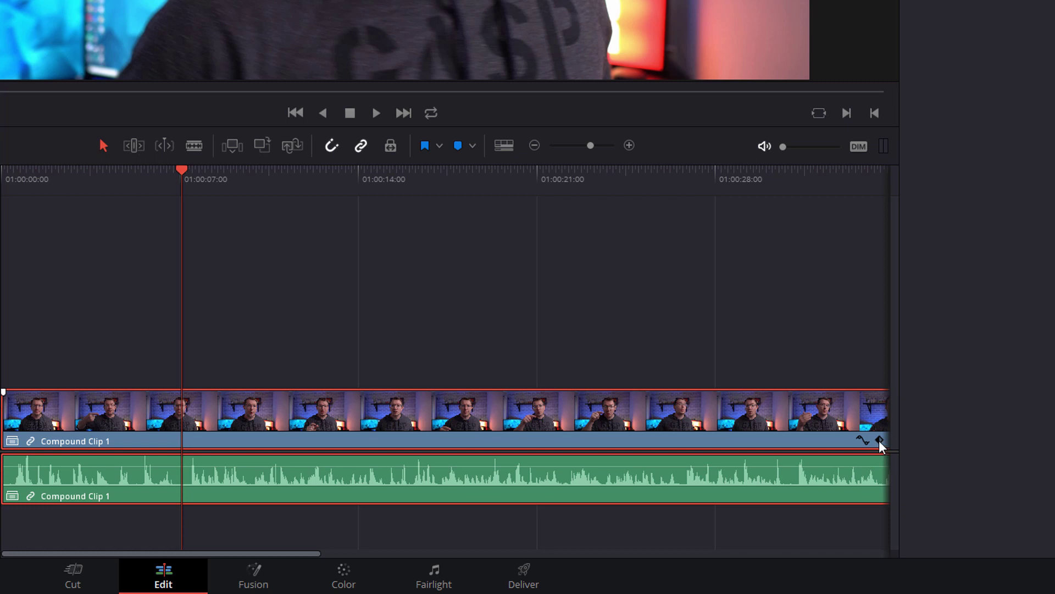
- Show the Transform keyframe lane, shift the keyframe to 01:00:07:04, and move the playhead to 01:00:08:08
left_click(879, 439)
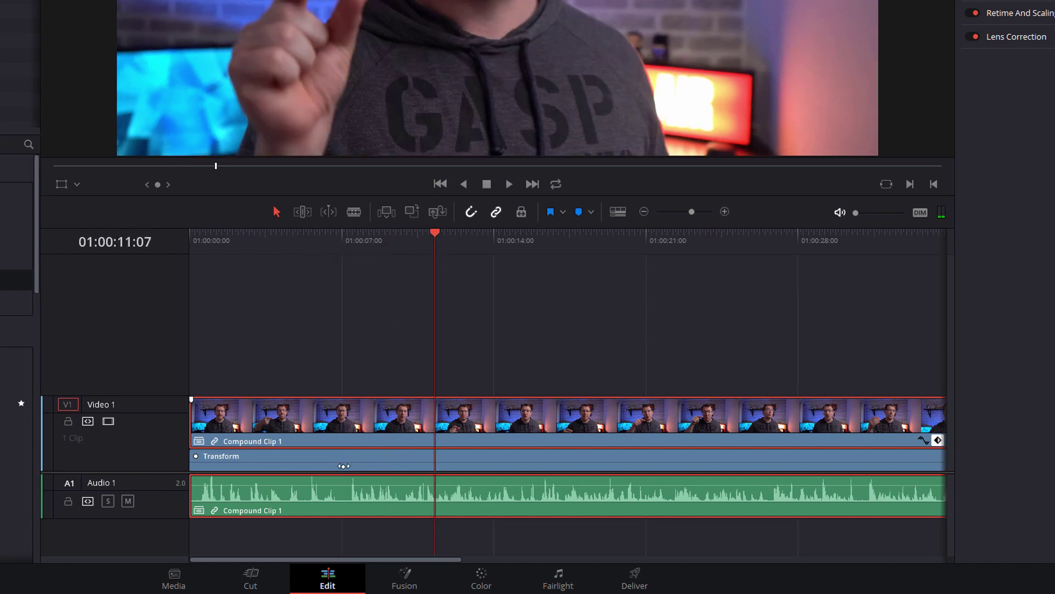
left_click_drag(343, 466, 345, 466)
left_click(348, 246)
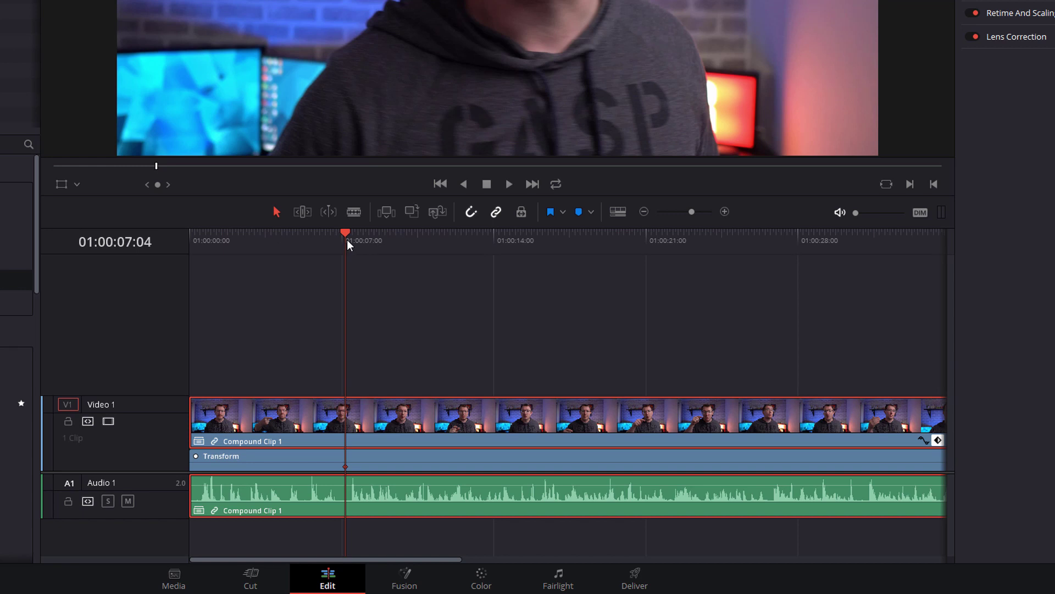
left_click_drag(360, 238, 372, 242)
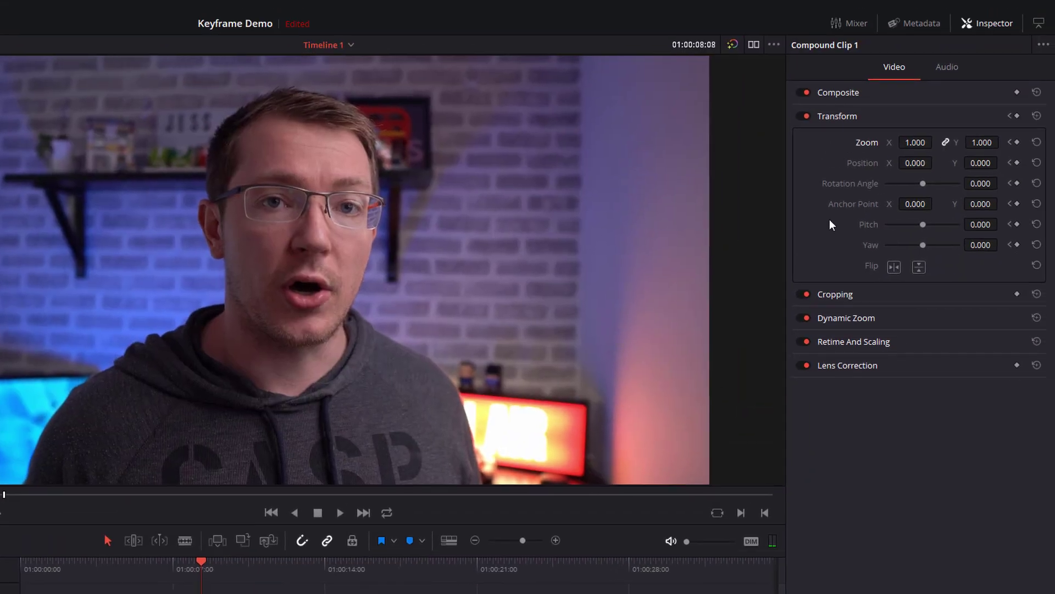
- Keyframe Zoom 2.460 and Position 104, -218 at 01:00:08:08, then step back to compare
left_click(1017, 116)
left_click_drag(915, 142, 975, 142)
left_click_drag(915, 162, 976, 166)
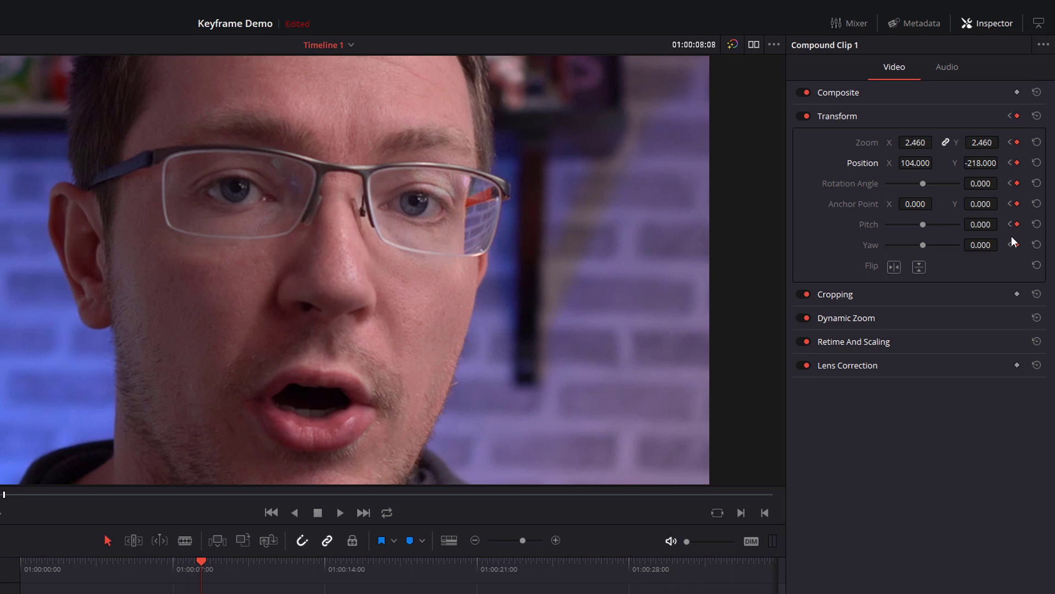
left_click(1010, 117)
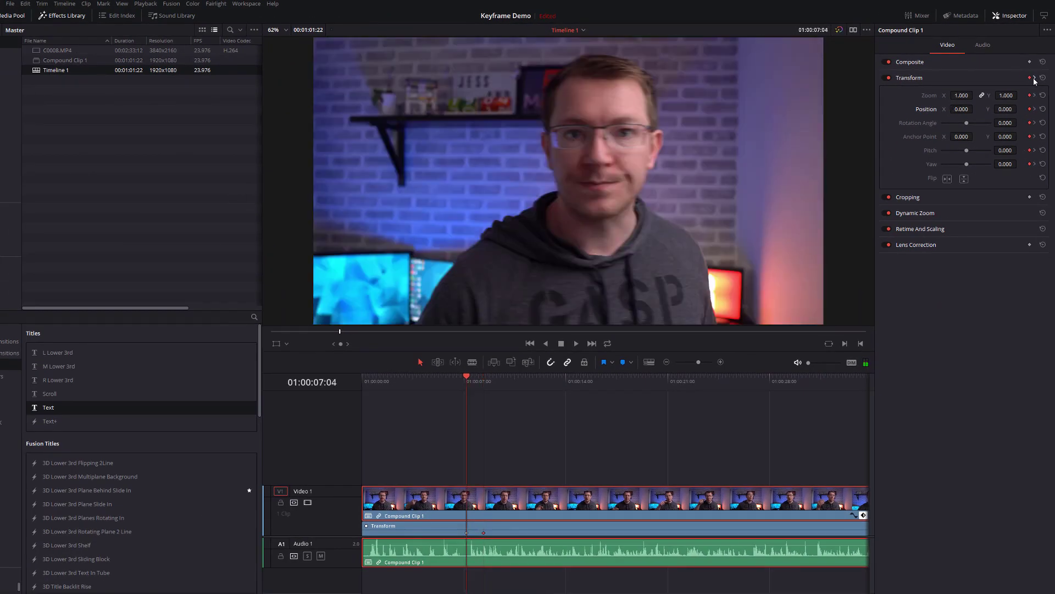
left_click(1034, 78)
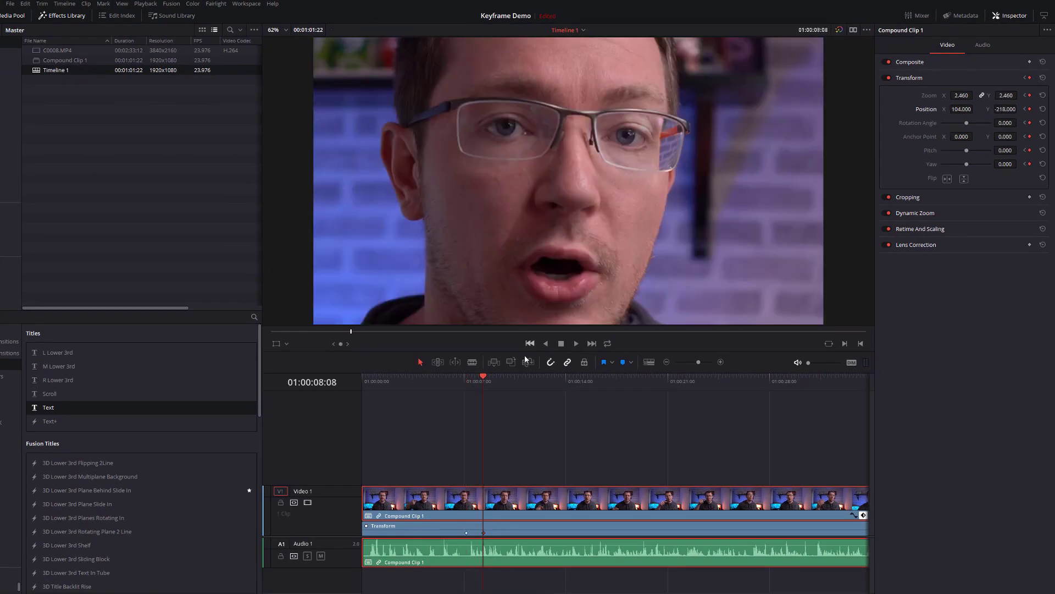
left_click(450, 383)
key("space")
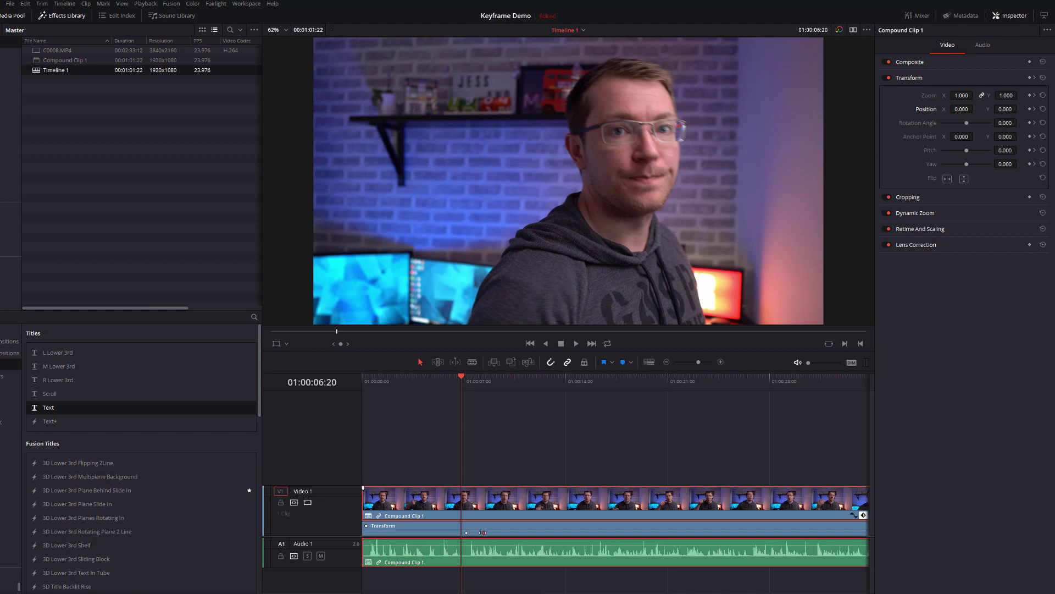
key("space")
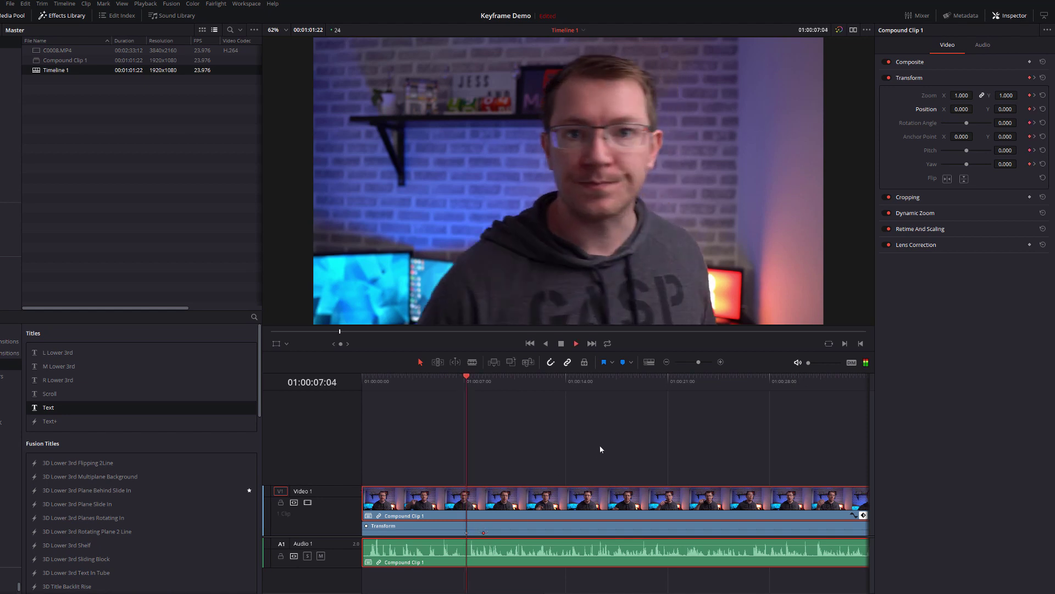
key("space")
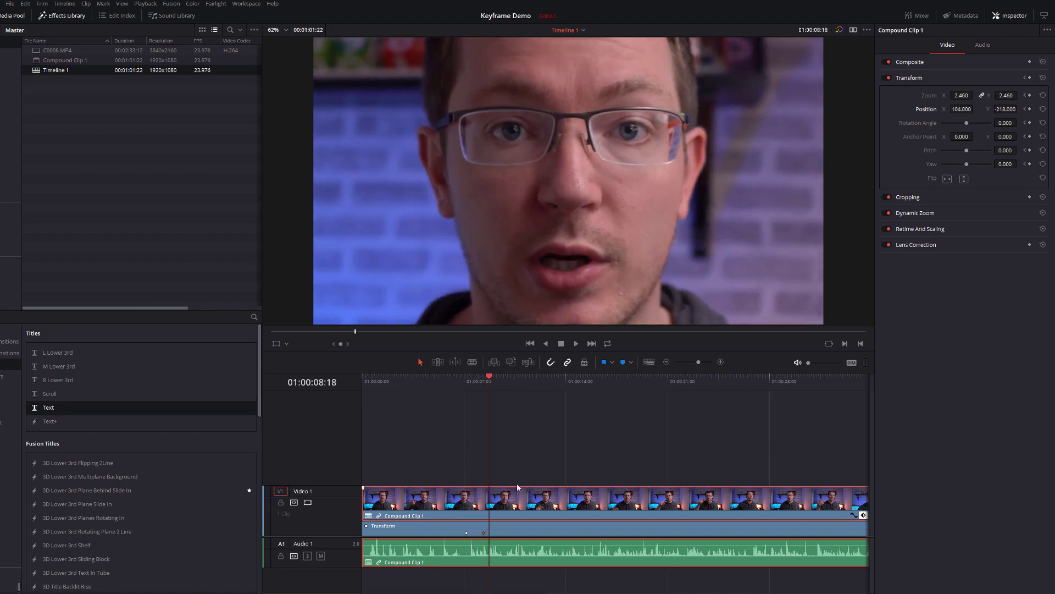
key("space")
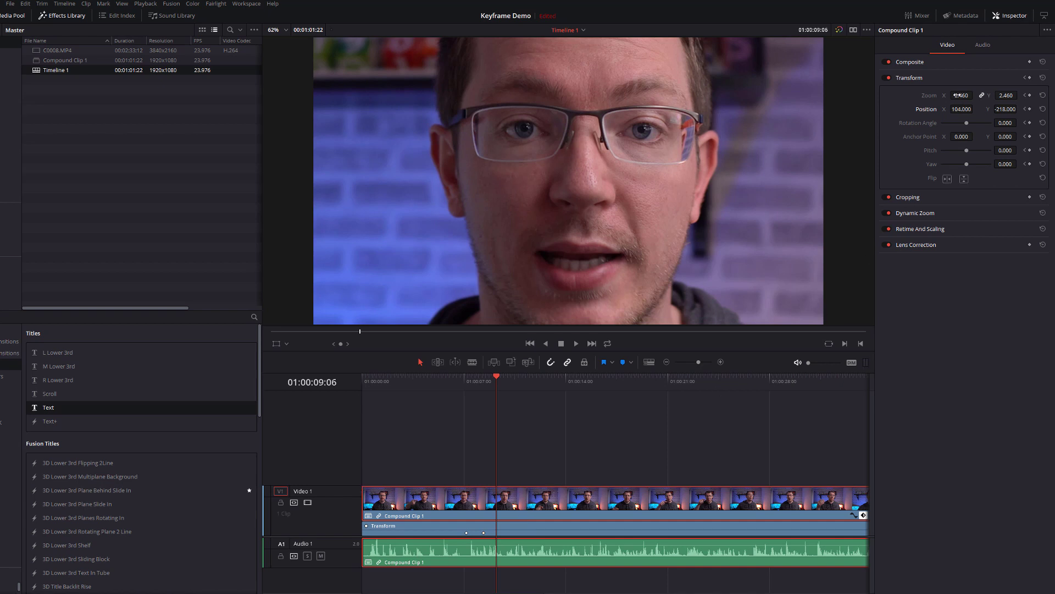
- Keyframe Zoom X/Y 1 and Position X/Y 0 at 01:00:09:06
left_click(1030, 77)
left_click(965, 94)
type("1")
key("Return")
key("Tab")
type("1")
left_click(957, 110)
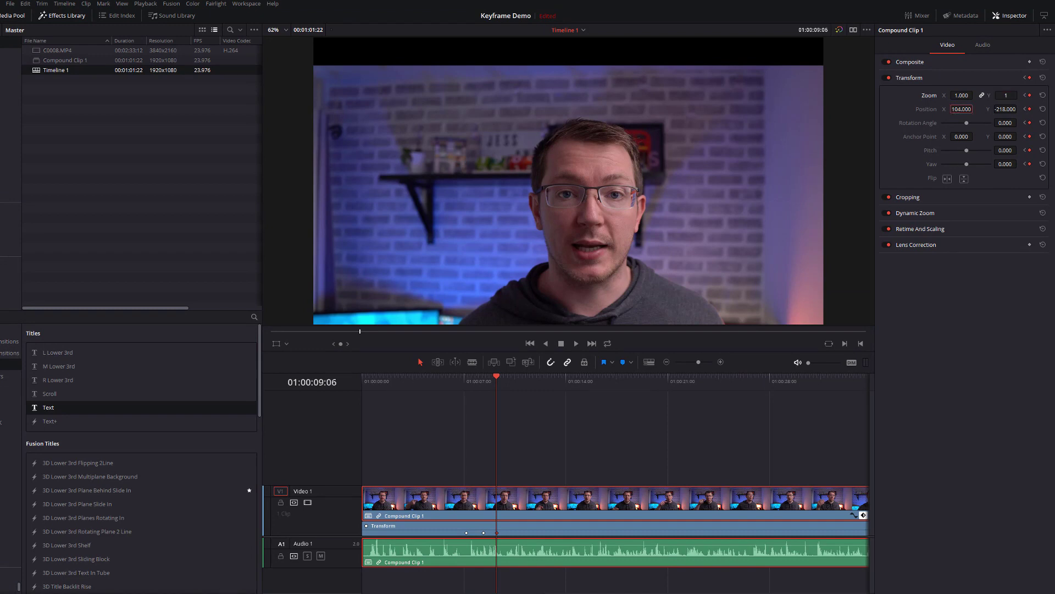
type("0")
key("Return")
left_click(1003, 110)
type("0")
key("Return")
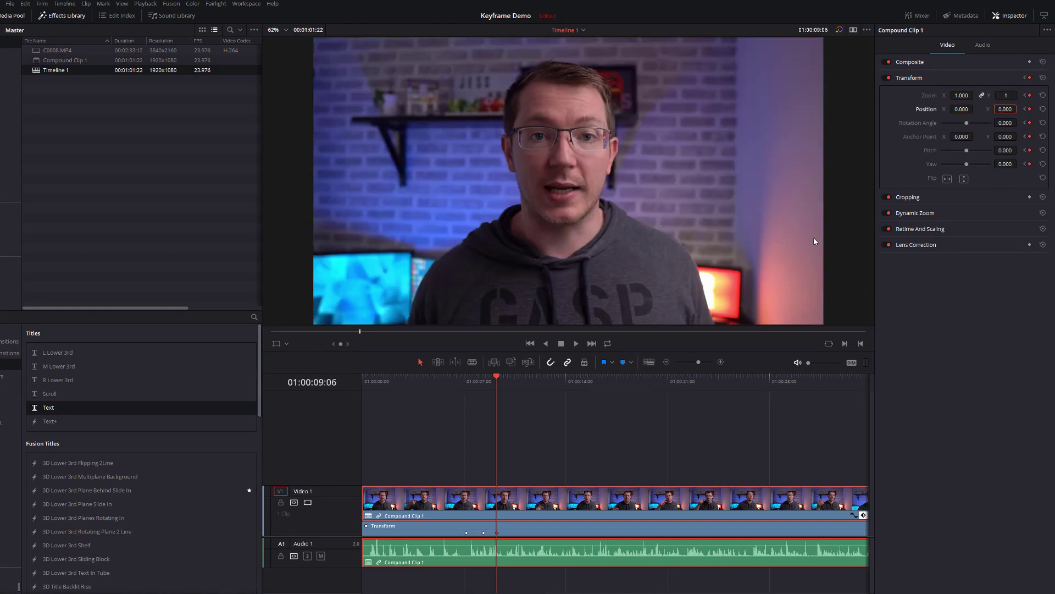
- Play the zoom-in and zoom-out from before the animation, then deselect the clips
left_click(458, 378)
key("space")
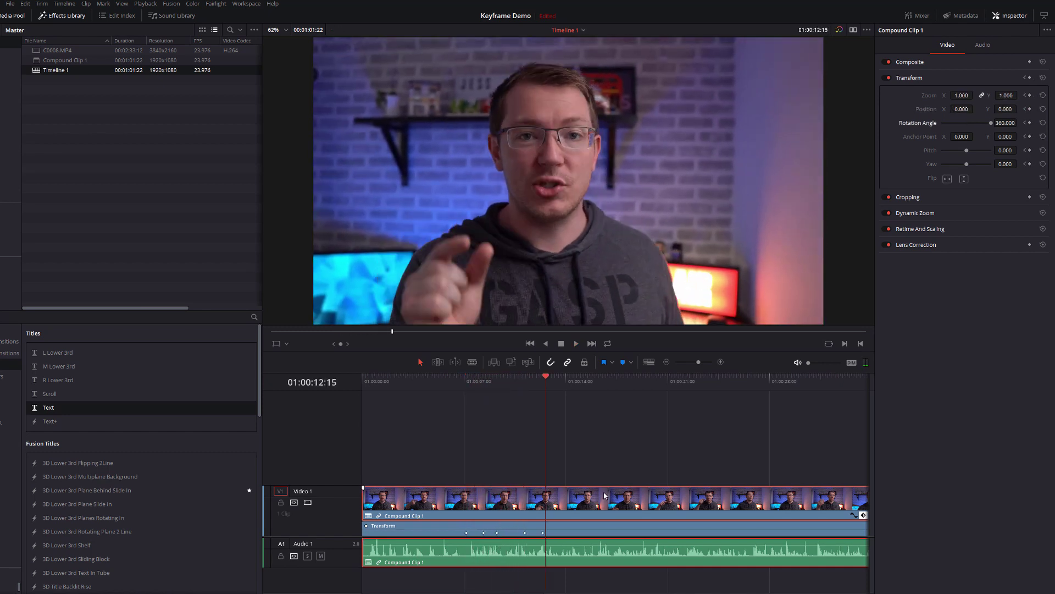
left_click(582, 586)
- Add Clip Volume keyframes at 01:00:14:21 and 01:00:15:07, lowering the volume to -4.60
left_click(570, 378)
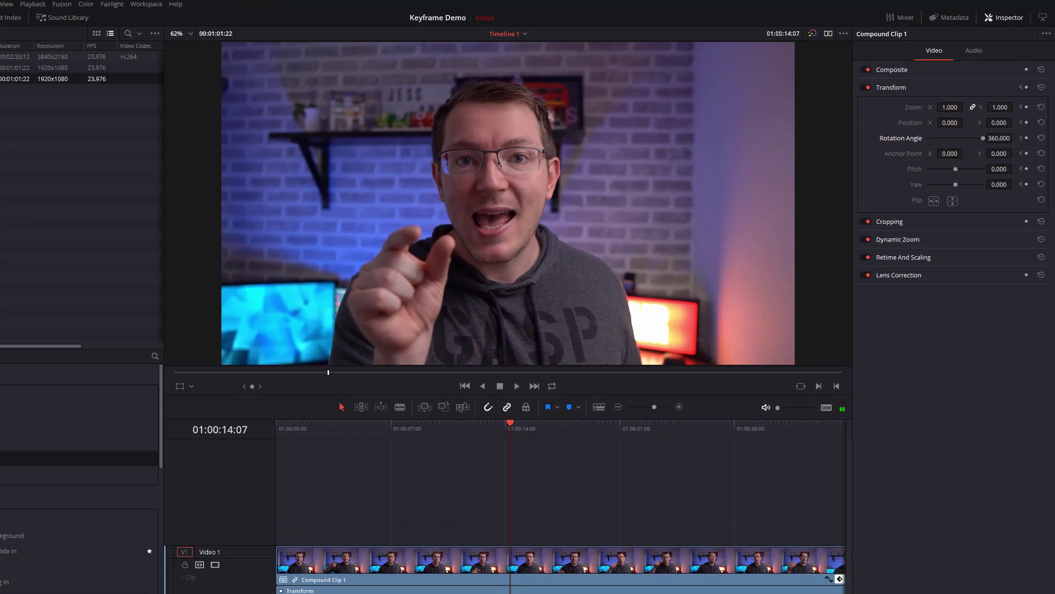
left_click(982, 45)
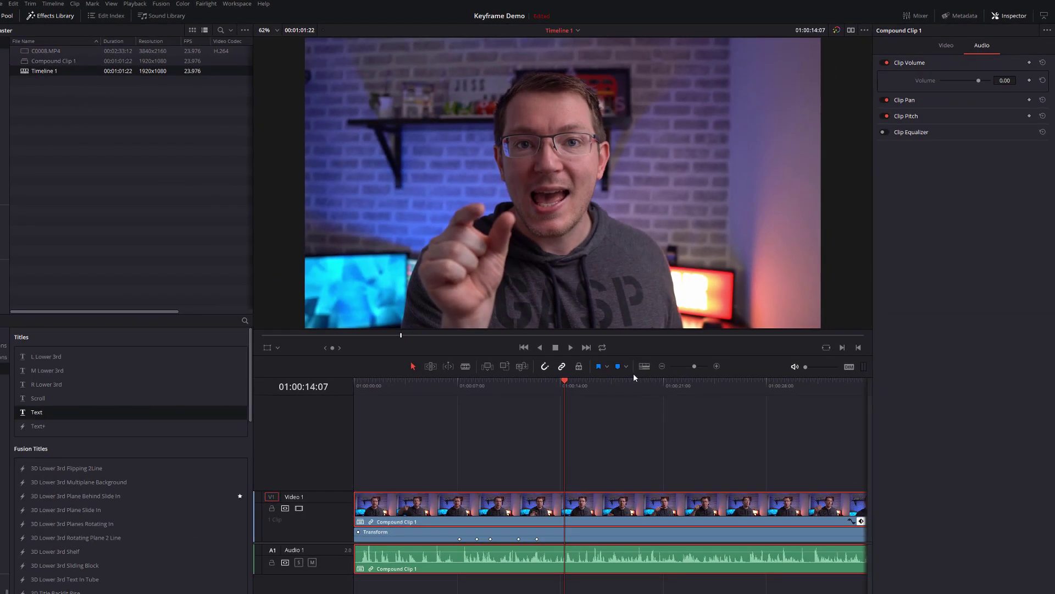
left_click_drag(568, 391, 574, 391)
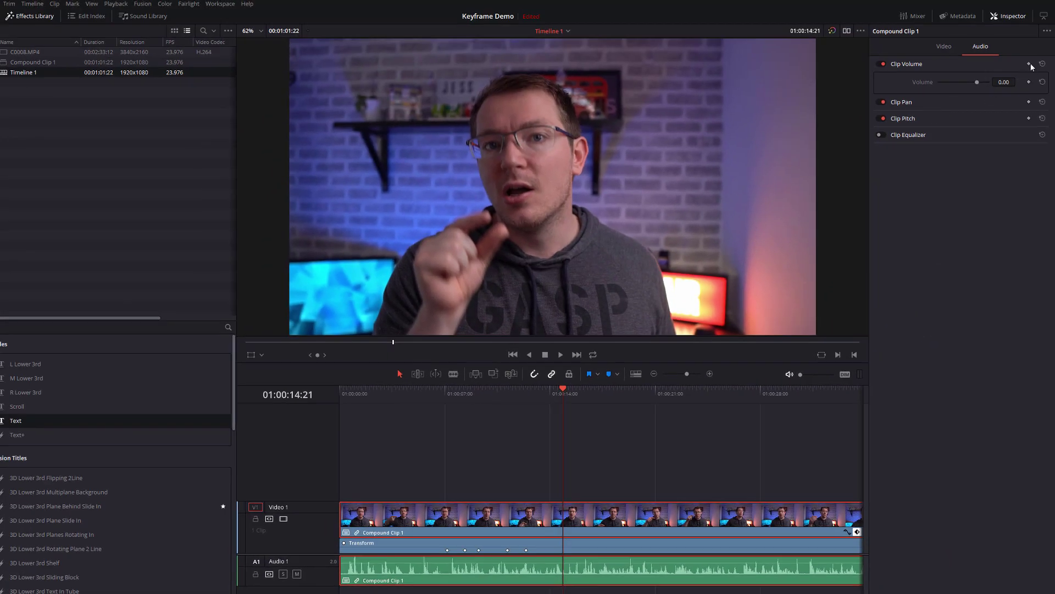
left_click(1029, 64)
key("space")
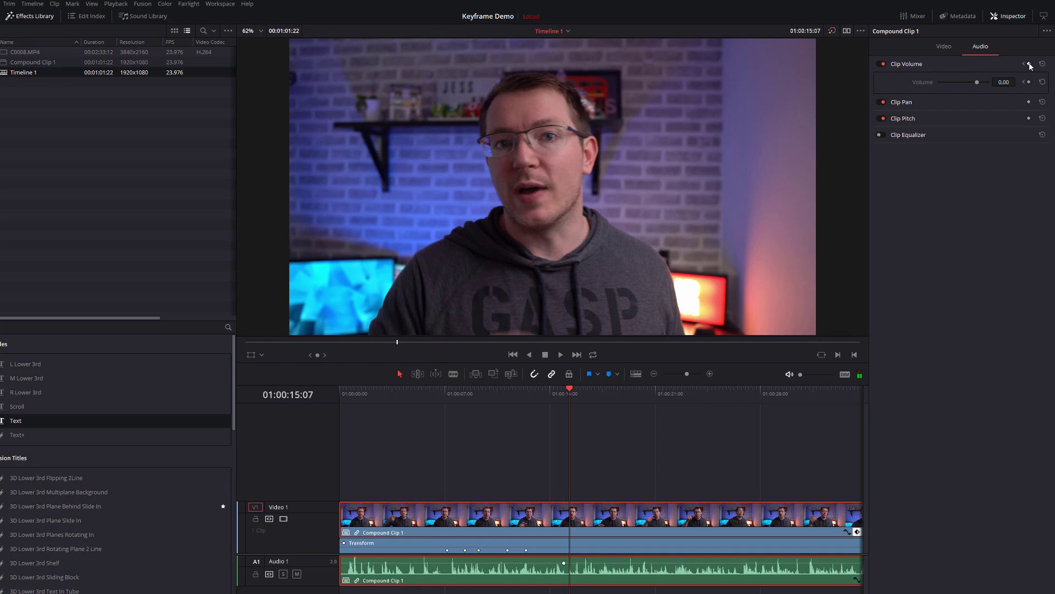
left_click(1029, 63)
left_click_drag(1004, 82, 988, 81)
- Add a closing volume keyframe during playback, then scrub back and forth to check the dip
key("space")
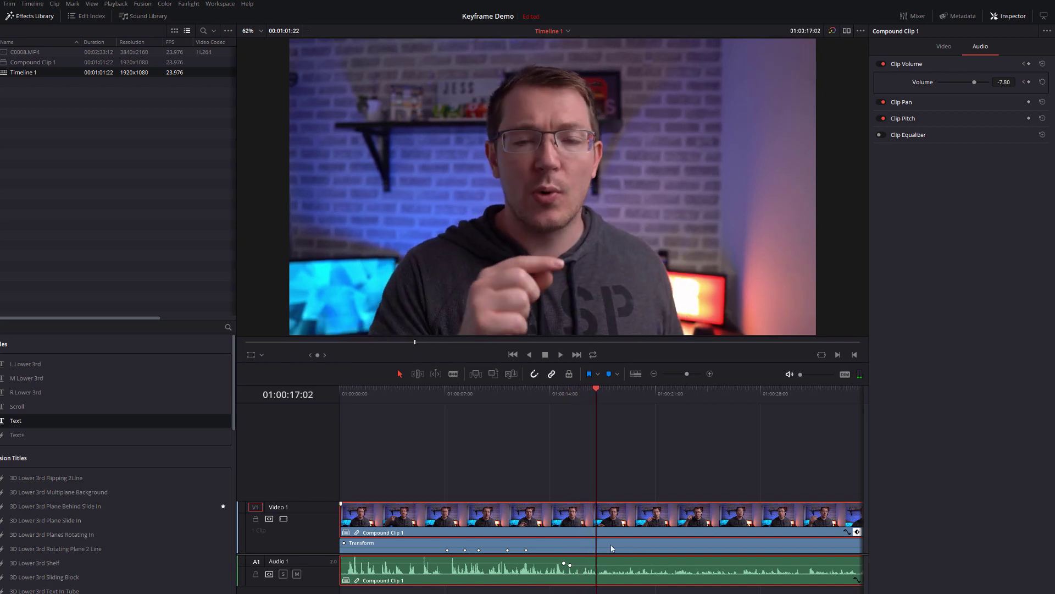
left_click(1029, 65)
key("space")
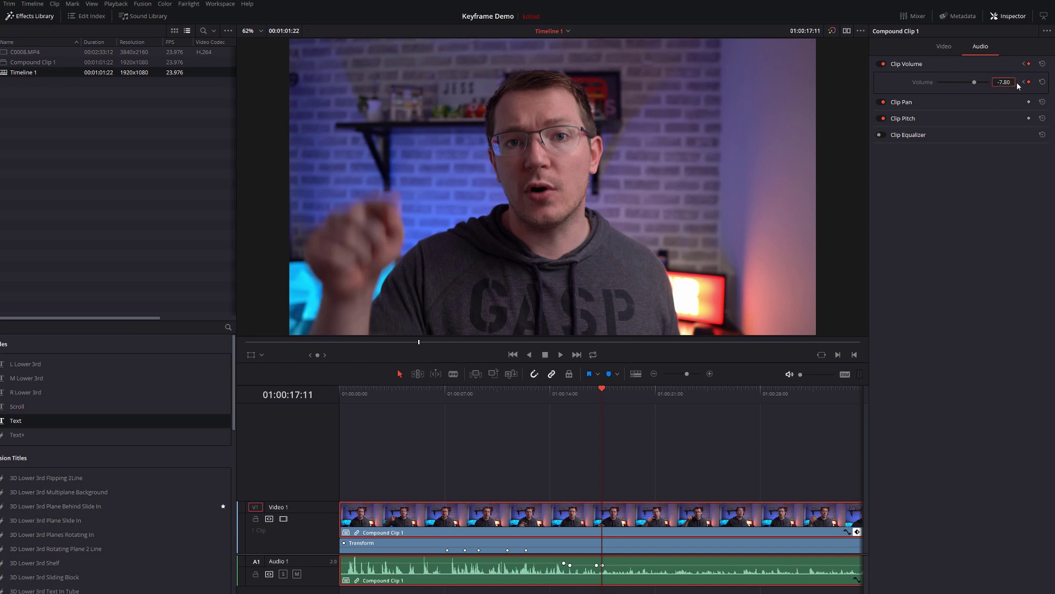
left_click_drag(538, 403, 571, 404)
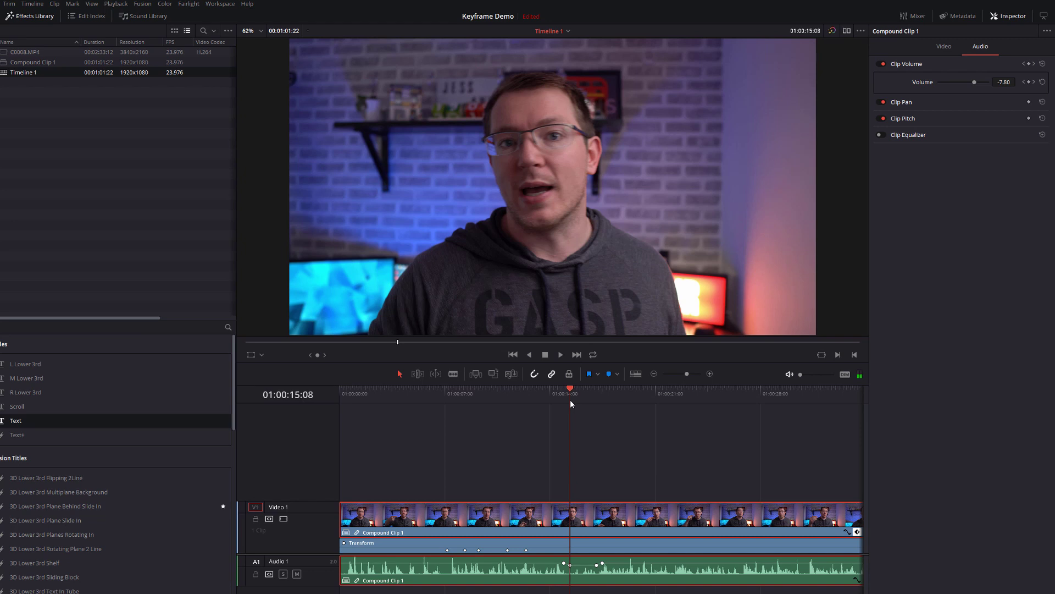
left_click_drag(571, 400, 603, 406)
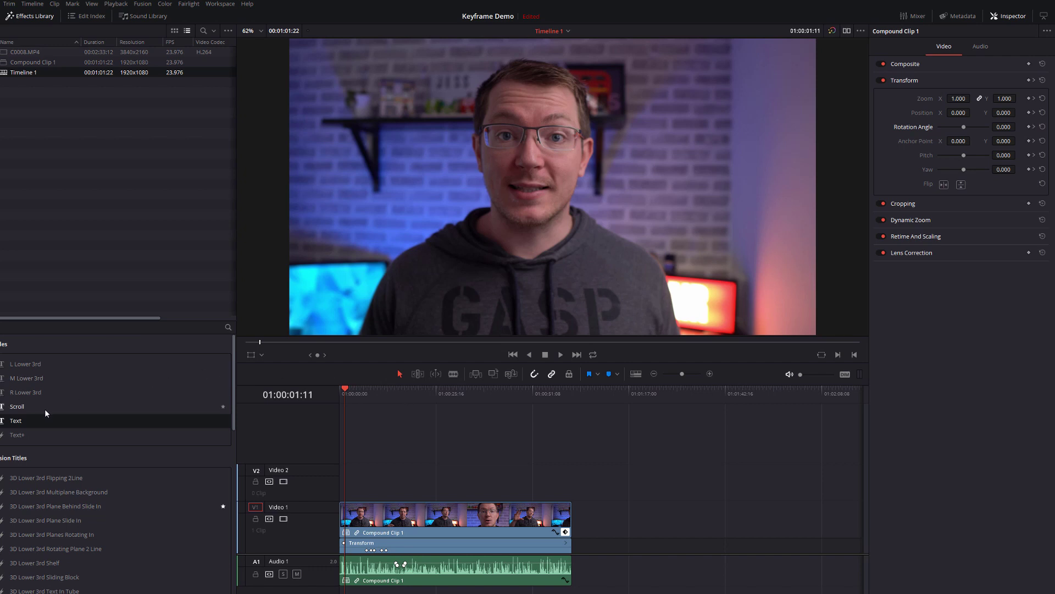
- Place a Text title on V2 above the clip and move it to position -574, -589
left_click_drag(14, 422, 348, 487)
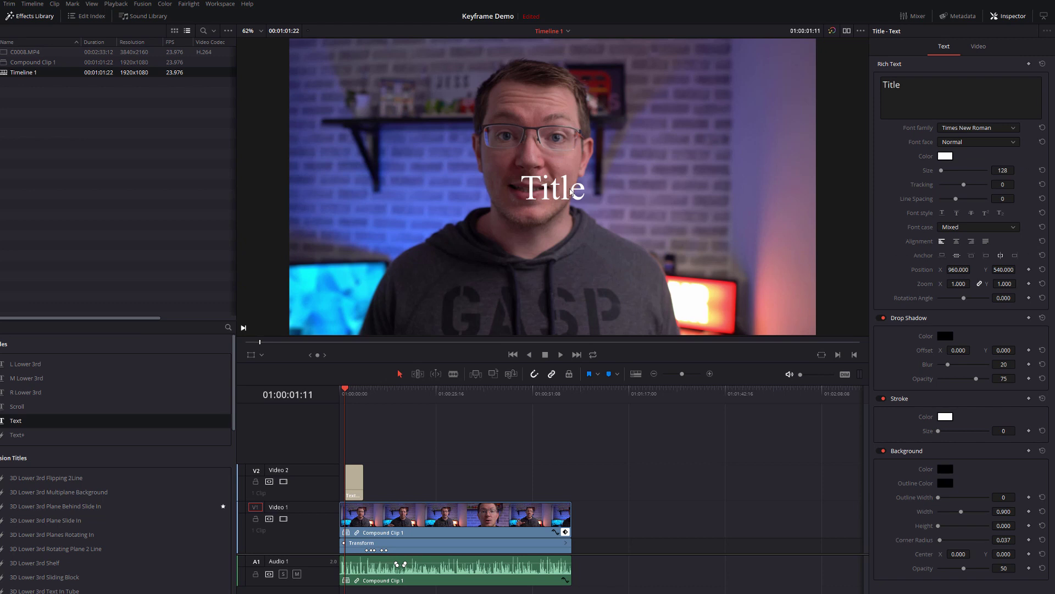
left_click_drag(963, 147, 1004, 151)
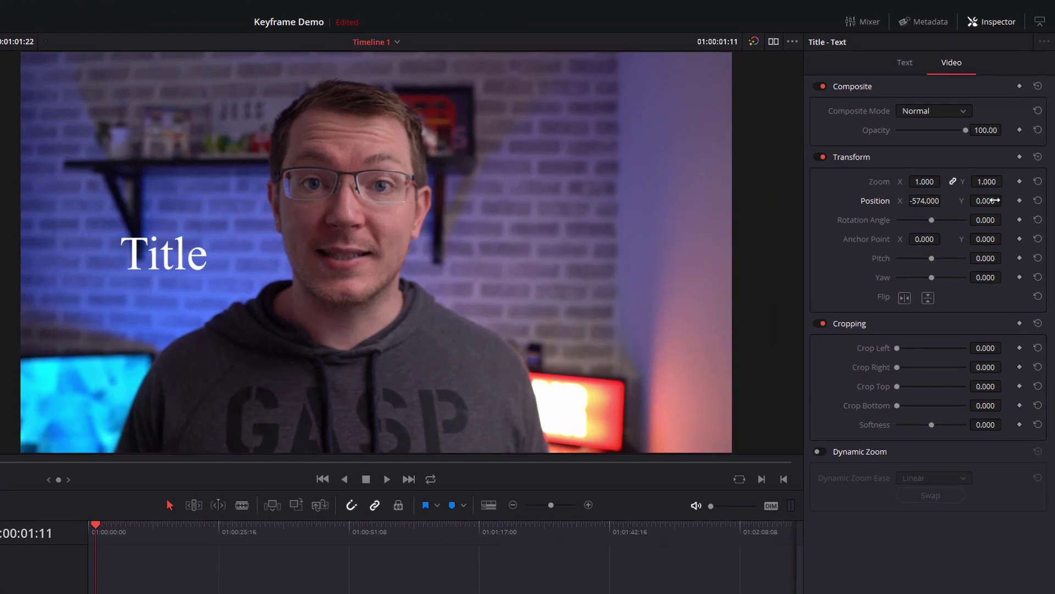
left_click_drag(988, 202, 1008, 201)
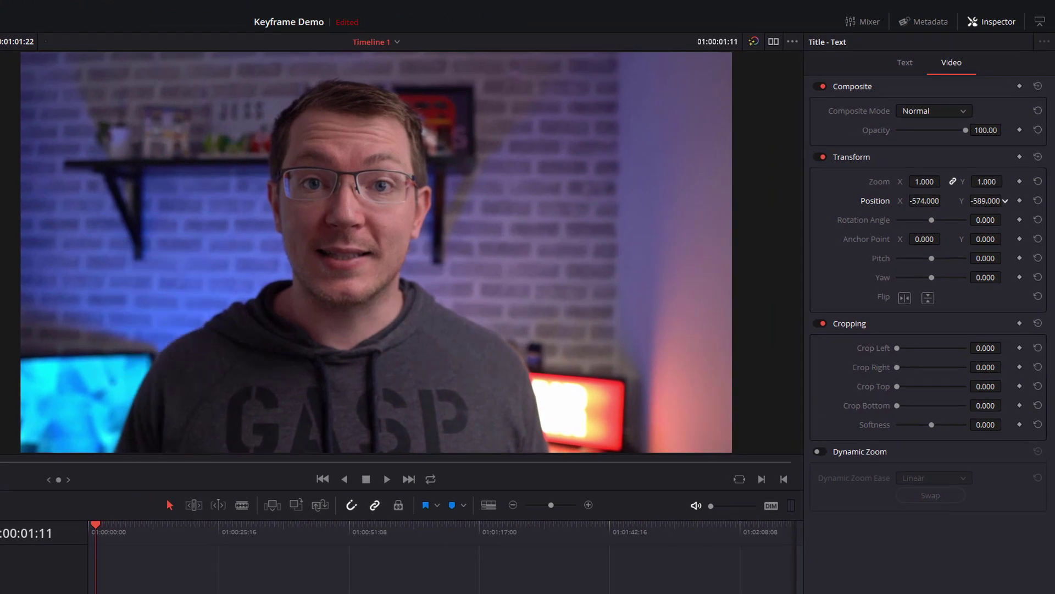
- Keyframe the title below the frame, then raise it toward Y -291 over the next frames
left_click(1020, 157)
key("Right")
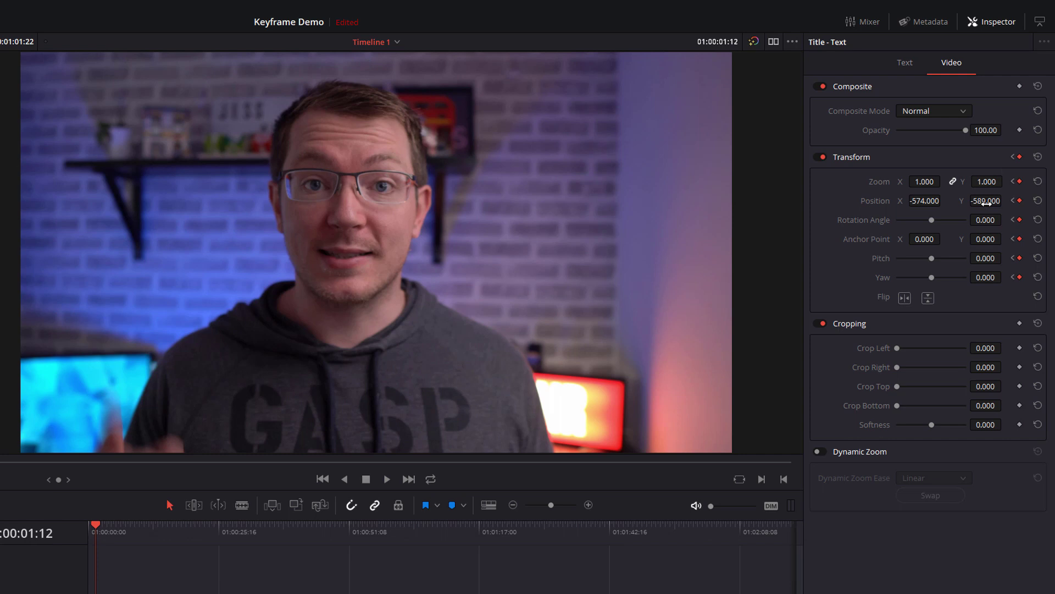
left_click_drag(986, 202, 1006, 201)
key("Right")
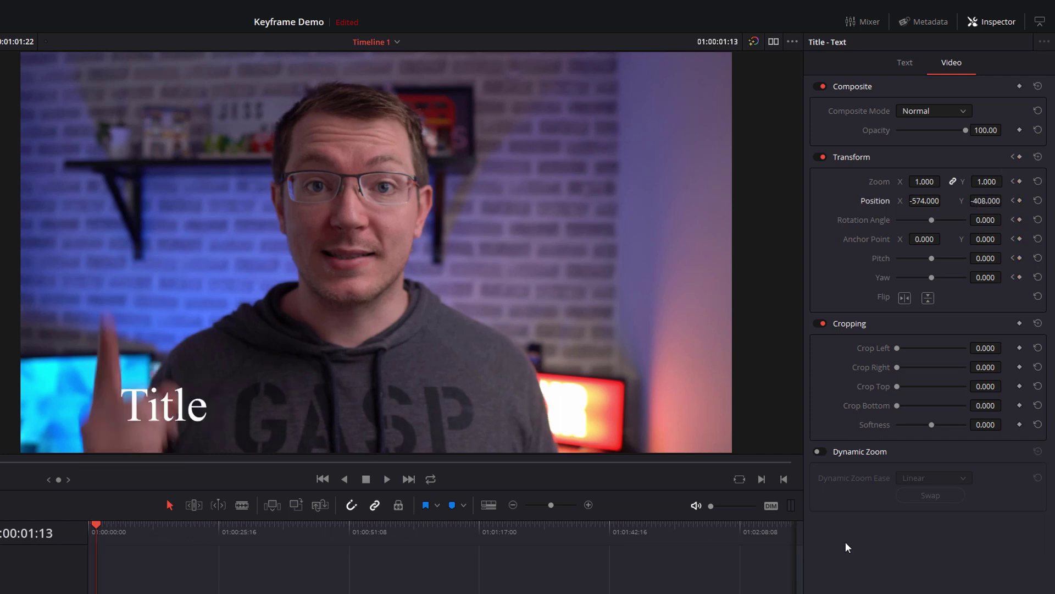
left_click(1019, 157)
left_click_drag(987, 201, 1028, 200)
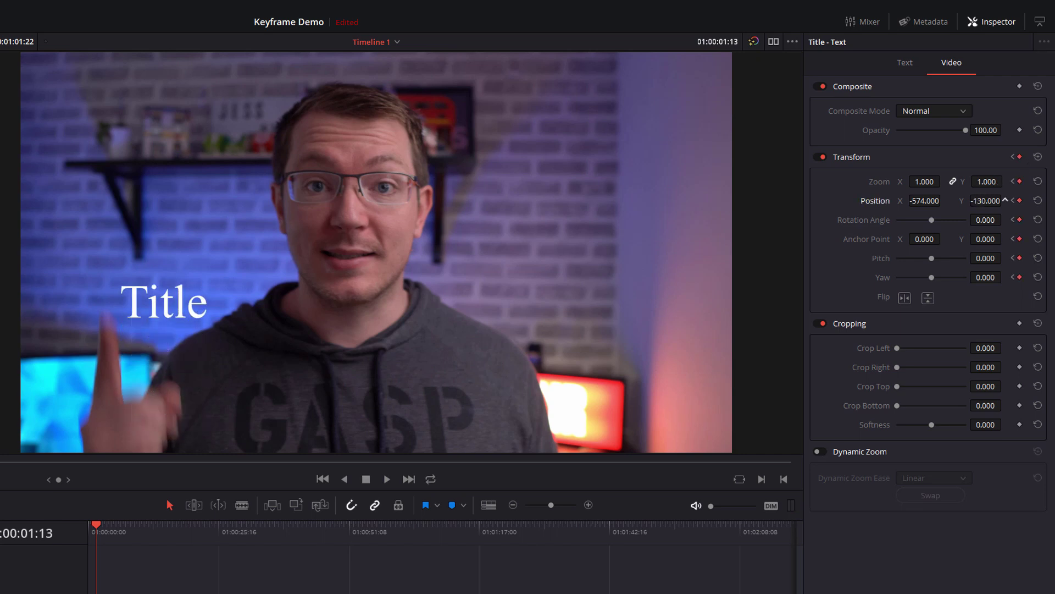
left_click_drag(947, 201, 935, 201)
- Keyframe the title hovering on the left, nudging its height and X frame by frame
key("Right")
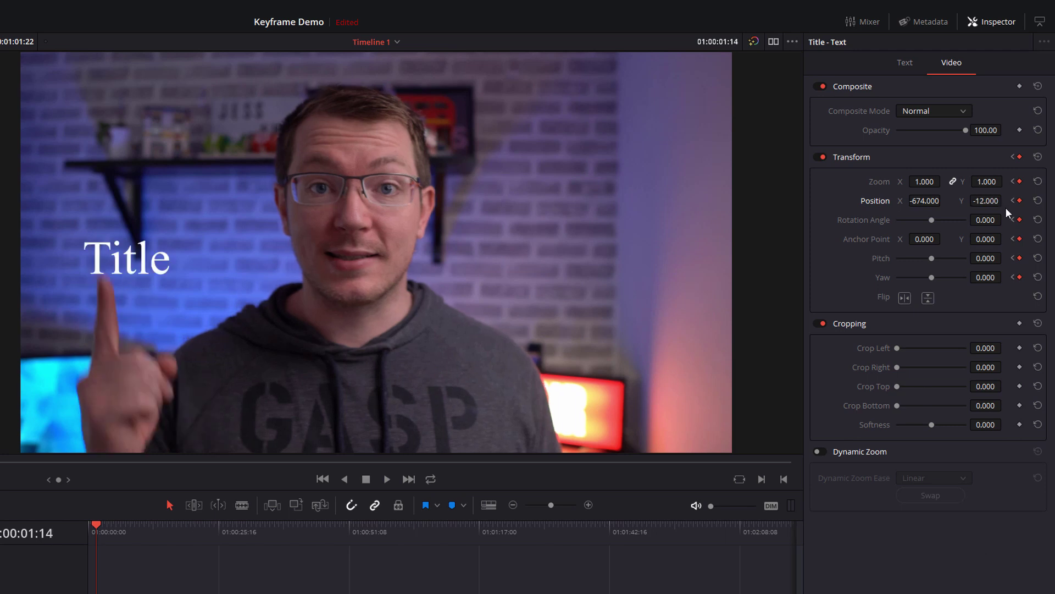
key("Right")
left_click(1020, 156)
left_click_drag(987, 200, 1005, 200)
left_click_drag(930, 200, 924, 200)
key("space")
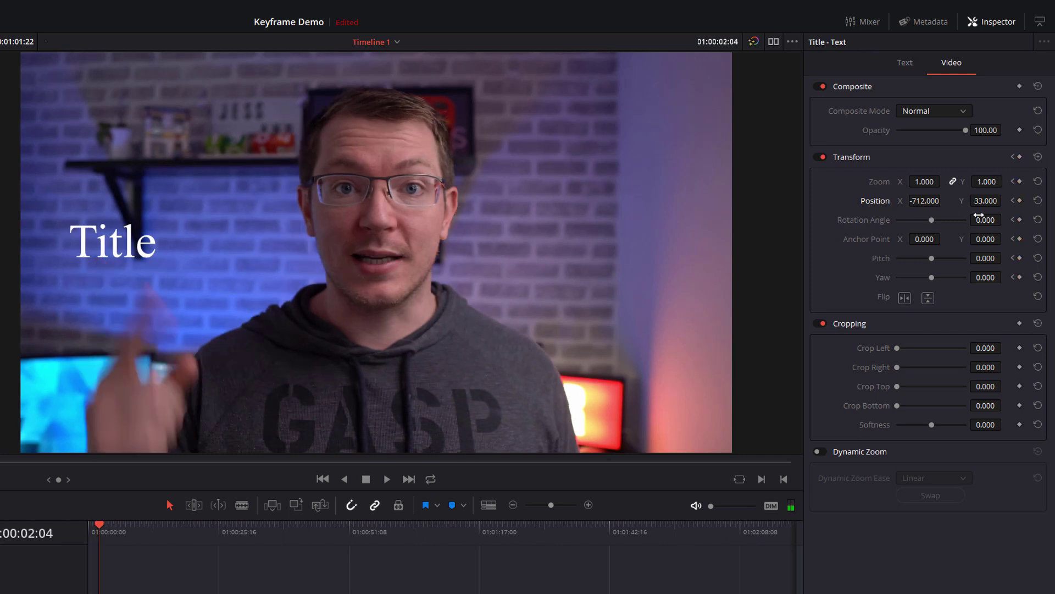
key("Left")
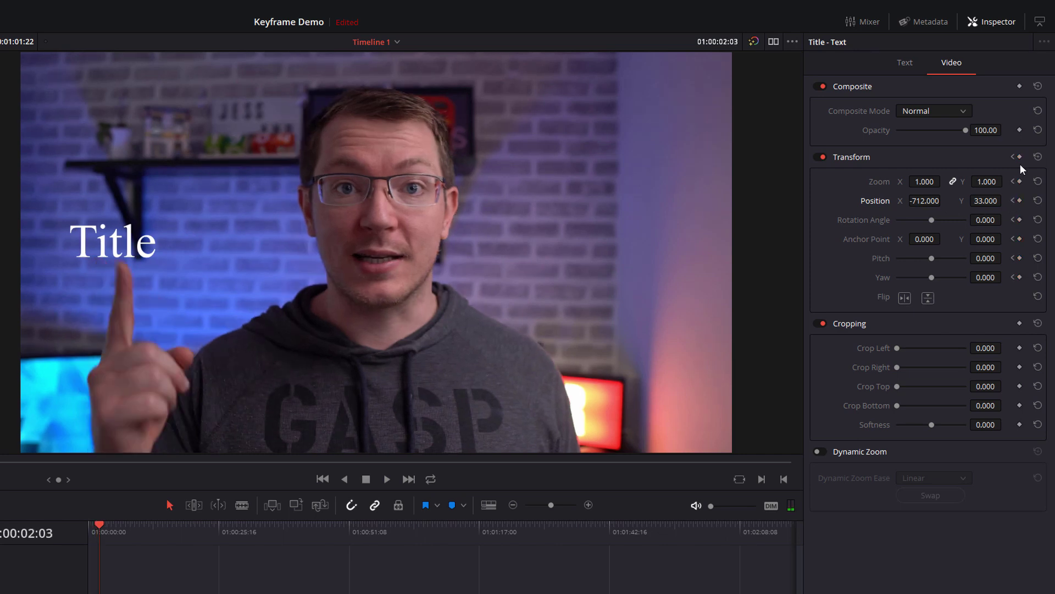
key("Right")
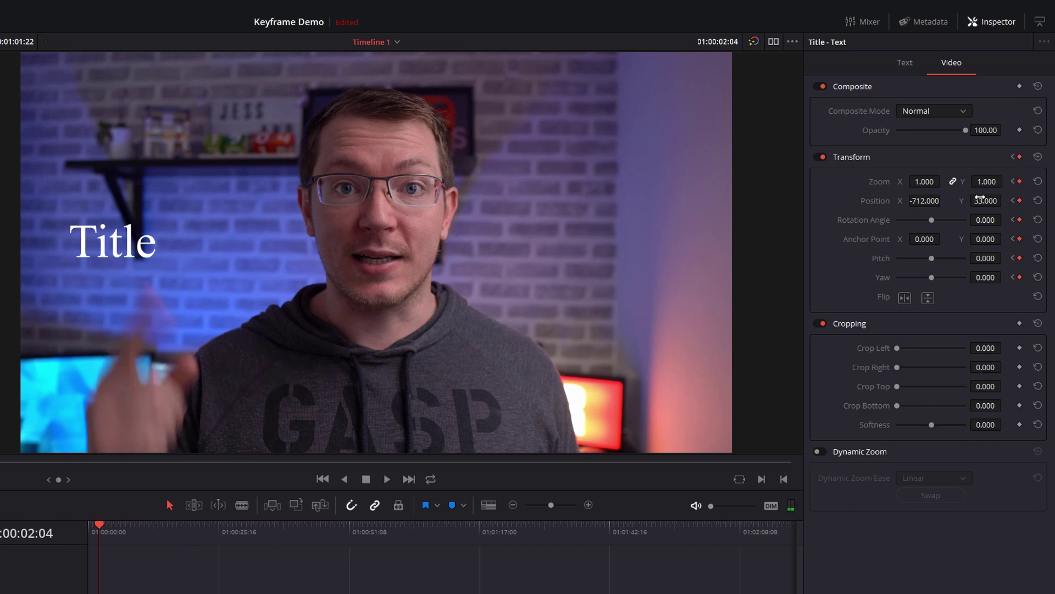
mouse_move(985, 200)
left_mouse_down()
mouse_move(1006, 199)
mouse_move(978, 199)
left_mouse_up()
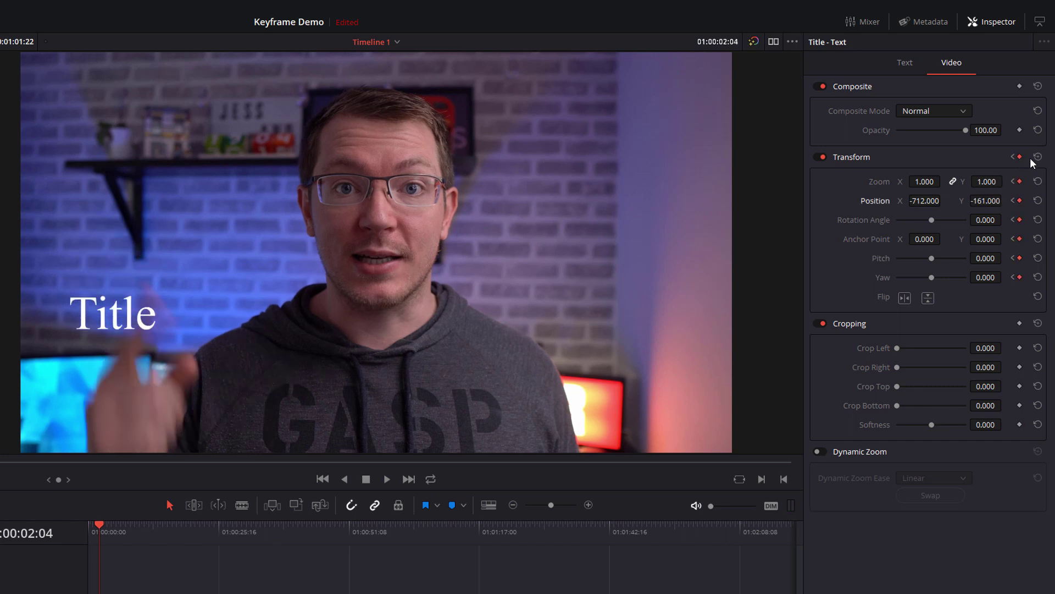
- Keyframe the title dropping back down out of the frame, then return to the animation's start
key("Right")
left_click(1020, 156)
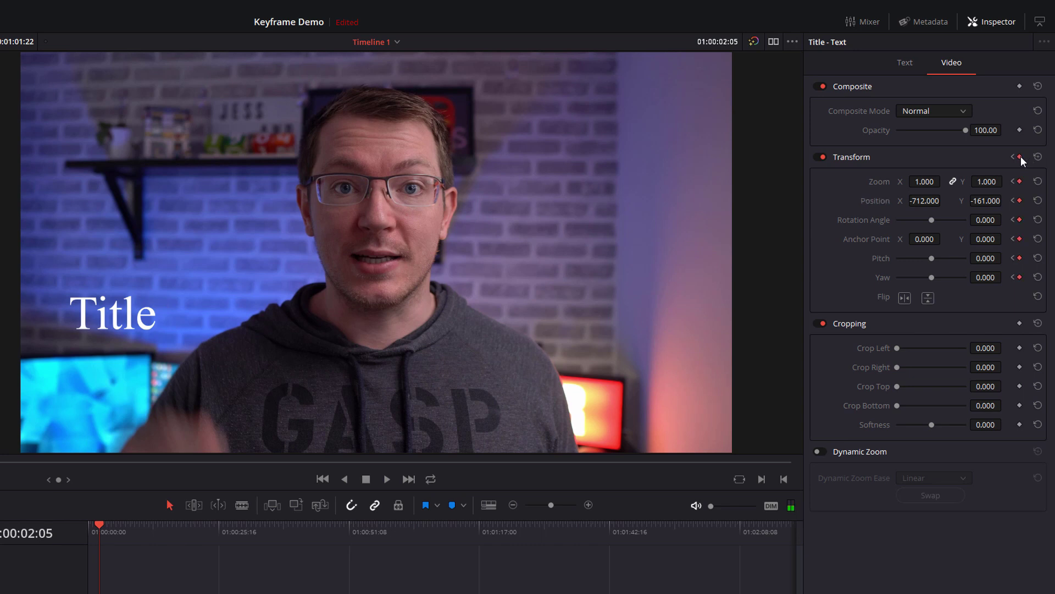
left_click_drag(985, 200, 963, 200)
key("Right")
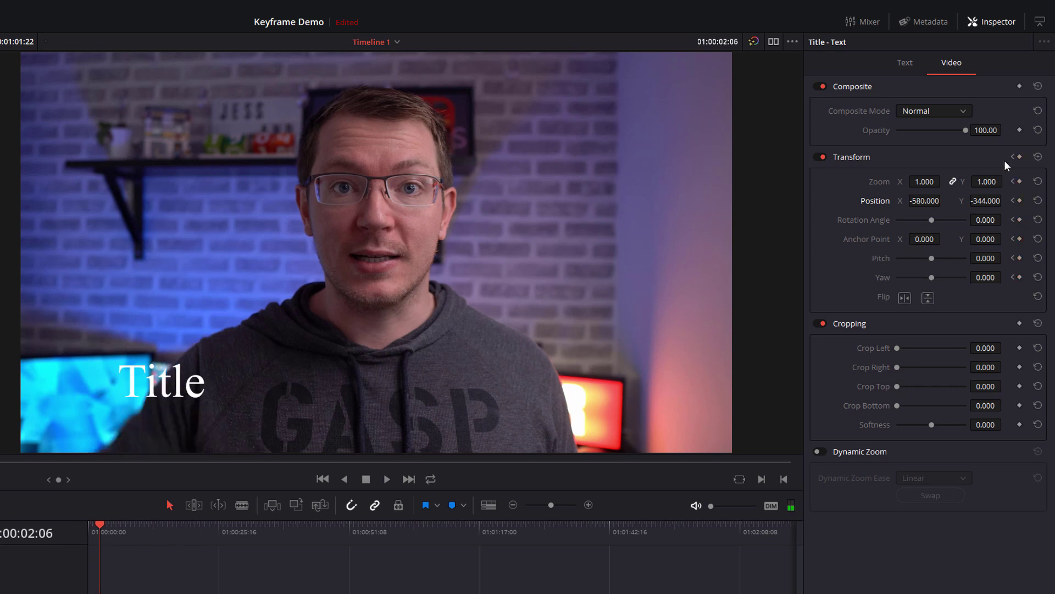
left_click(1019, 157)
left_click_drag(985, 201, 927, 335)
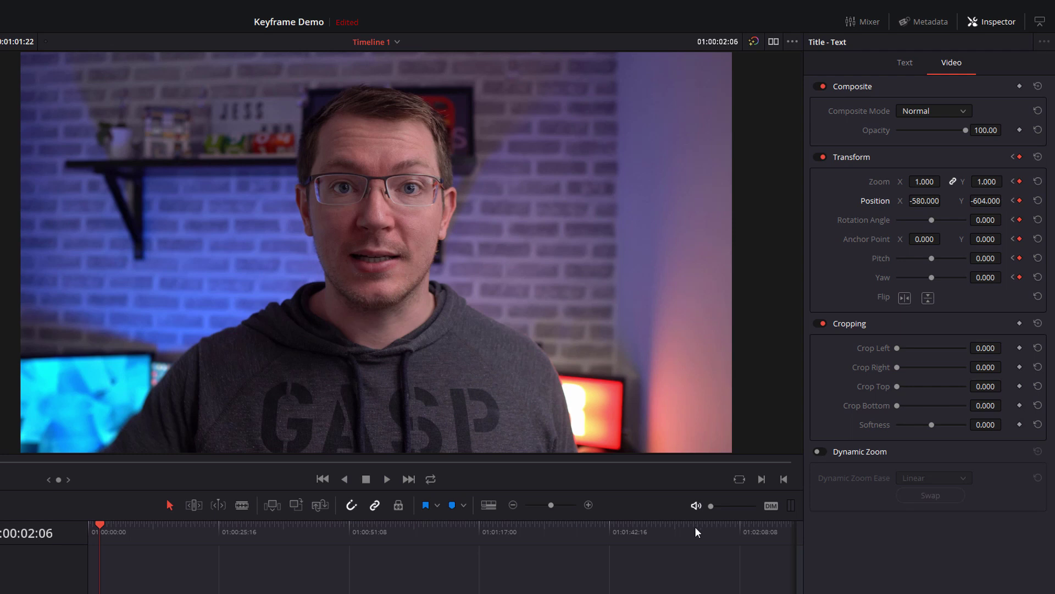
left_click(94, 534)
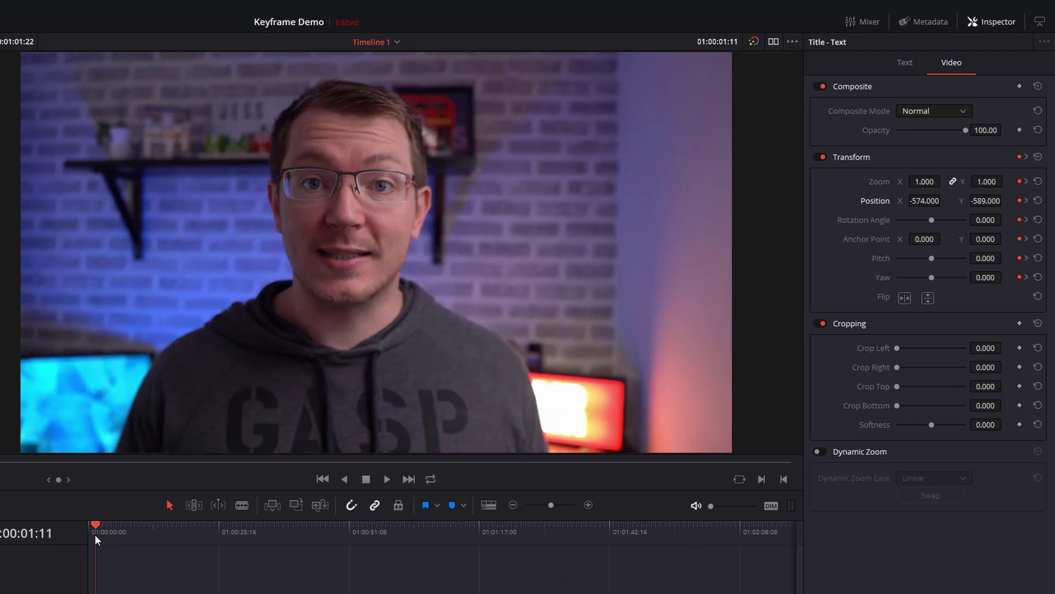
- Play the title animation once, then reset its Transform to Zoom 1.000 and Position 0, 0
key("space")
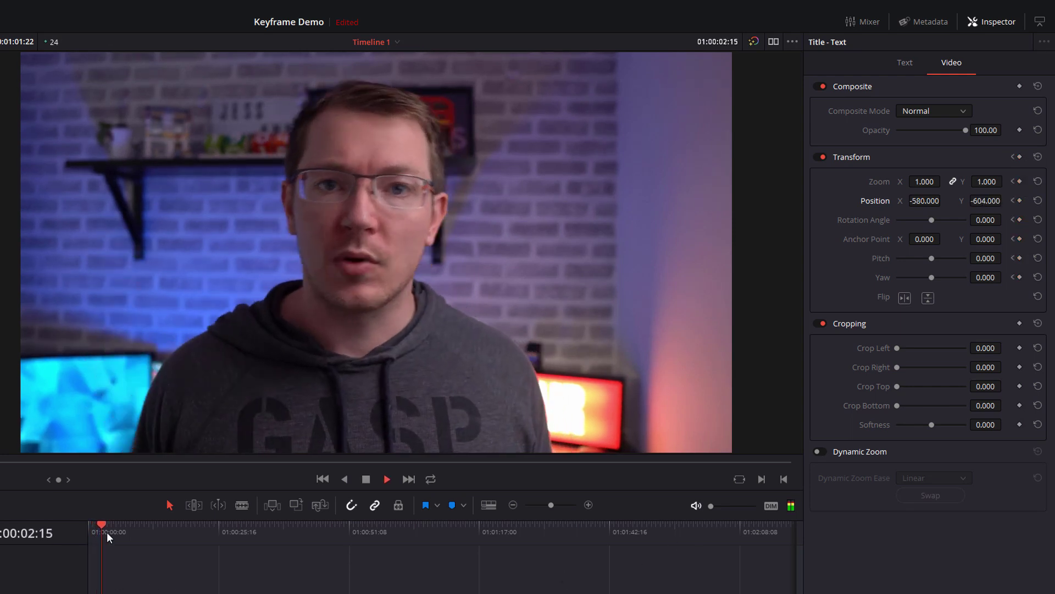
key("space")
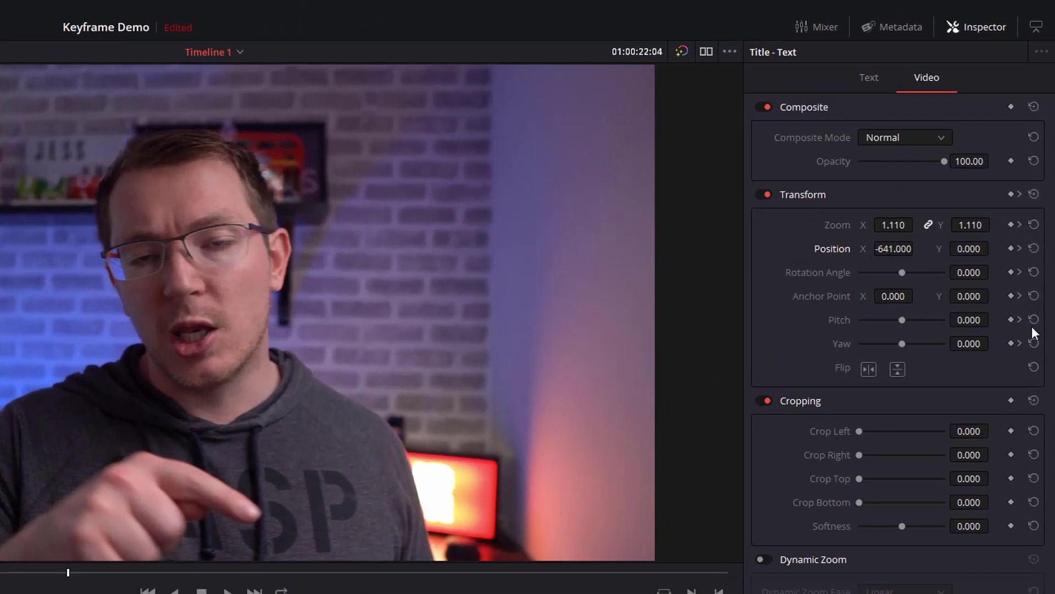
left_click(1033, 194)
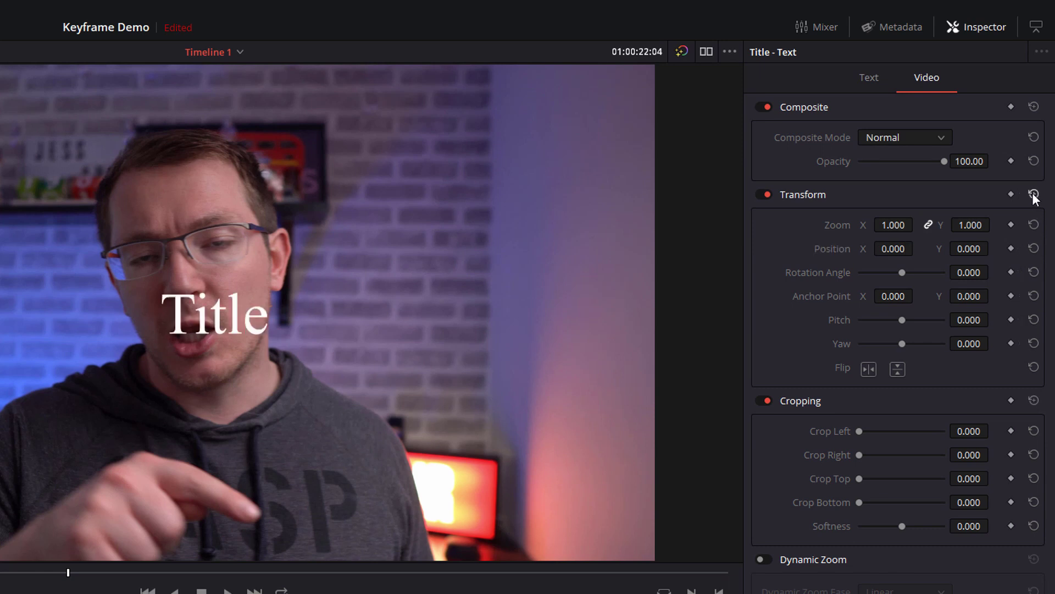